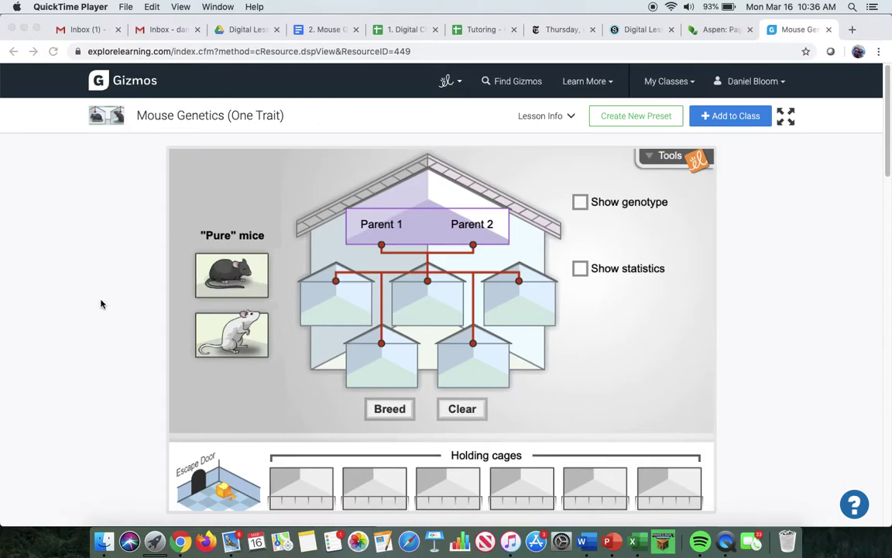
- Switch to the '2. Mouse Genetics' worksheet in Google Docs and skim its Activity A and B questions
left_click(335, 31)
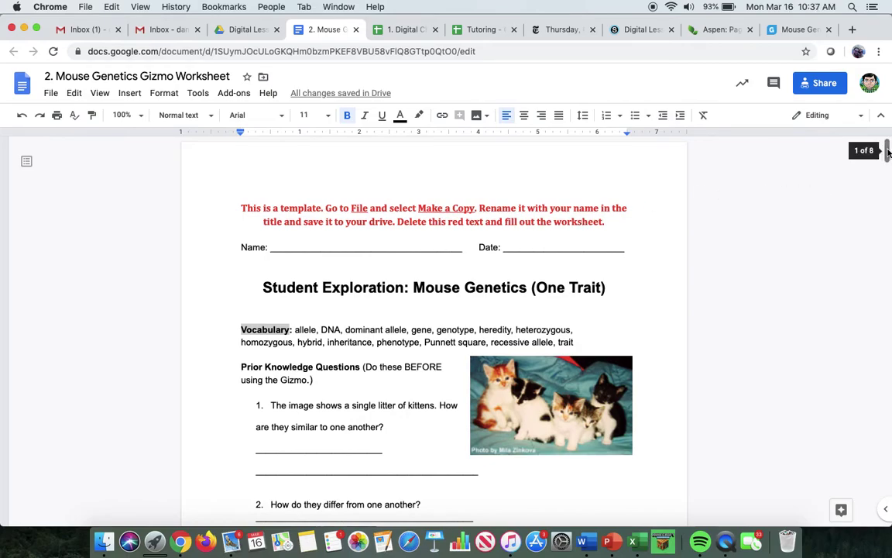
mouse_move(888, 152)
left_mouse_down()
mouse_move(888, 308)
mouse_move(887, 150)
left_mouse_up()
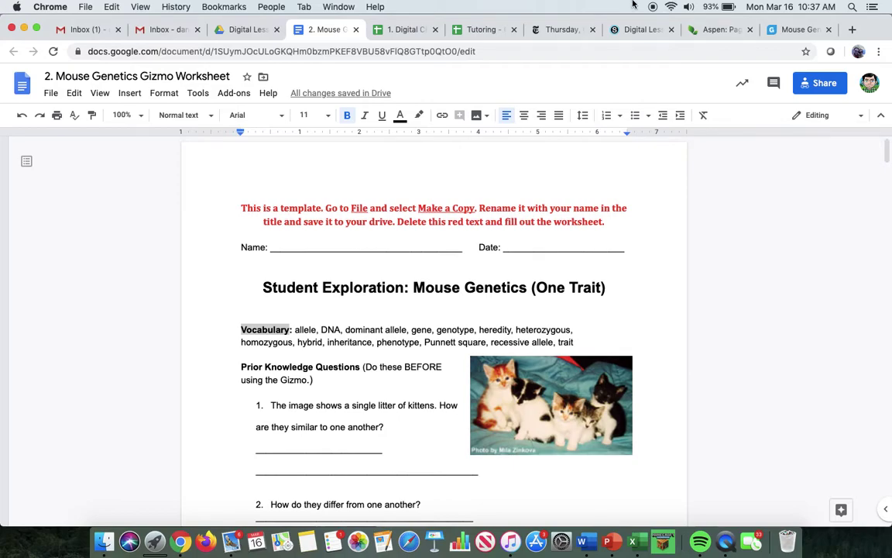
- Back in the Gizmo, show genotypes and confirm the pure black mouse is FF and white is ff
left_click(797, 29)
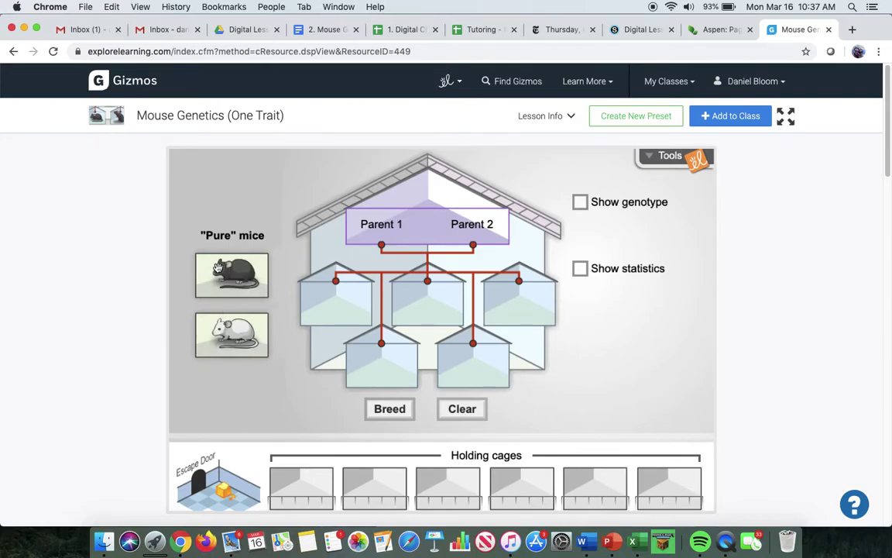
left_click(580, 203)
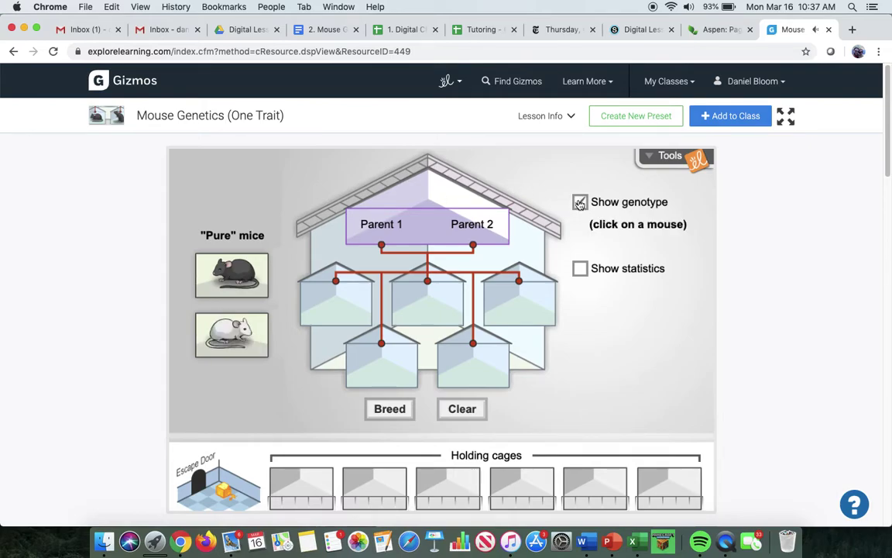
left_click(237, 277)
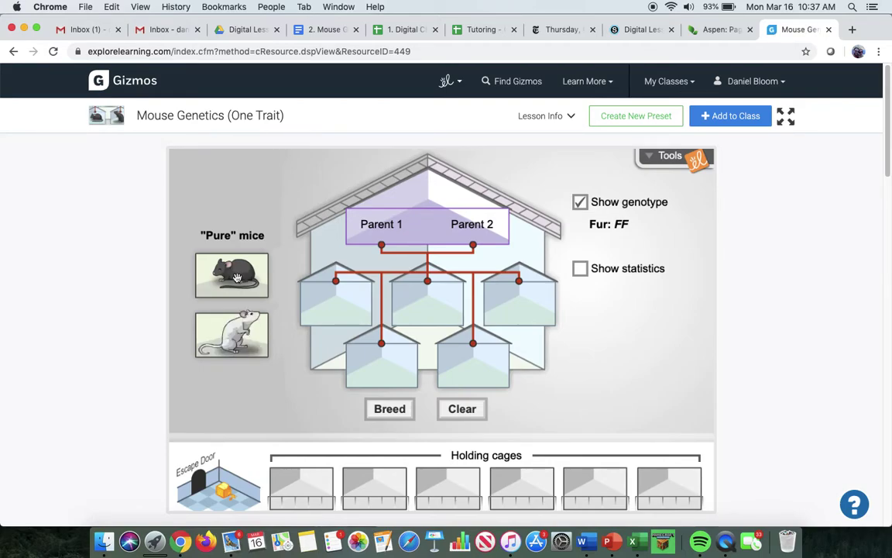
left_click(233, 340)
left_click(203, 258)
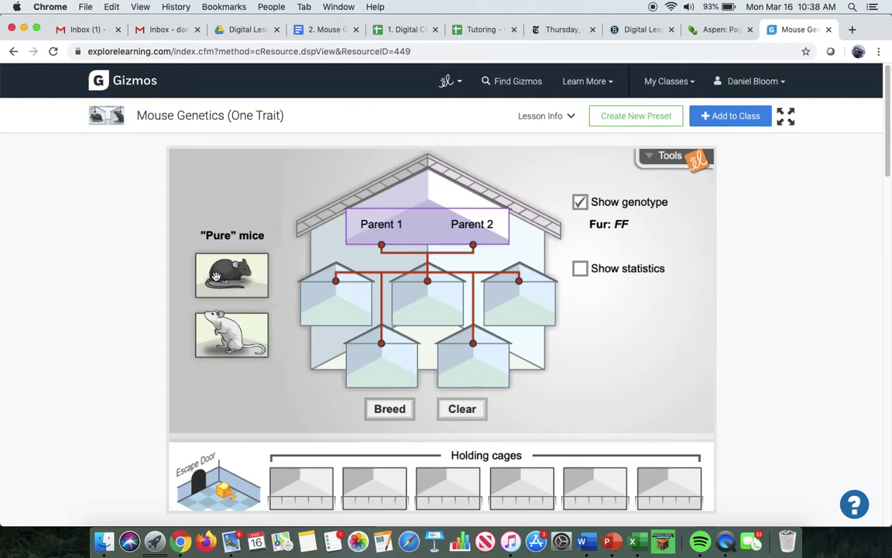
- Place two pure black mice as Parent 1 and 2 and breed a first litter
left_click_drag(200, 249, 368, 224)
left_click_drag(225, 273, 455, 223)
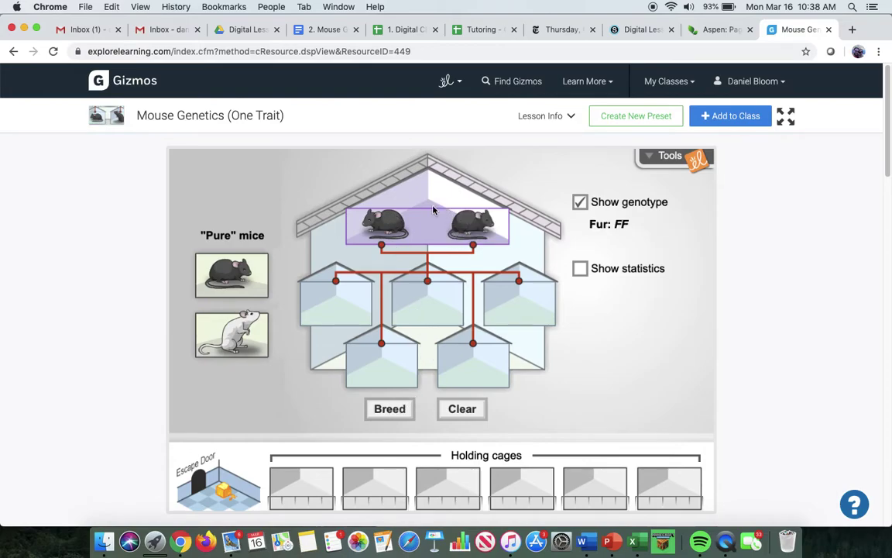
left_click(389, 409)
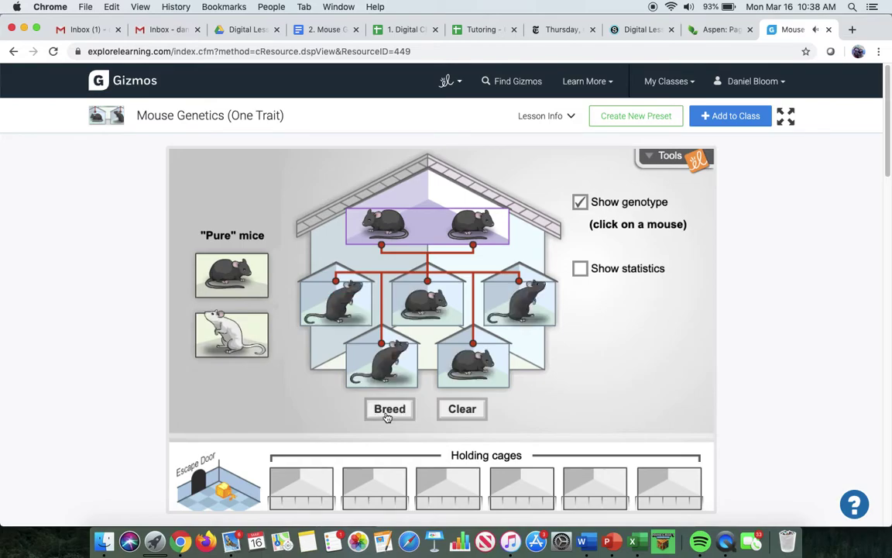
left_click(354, 366)
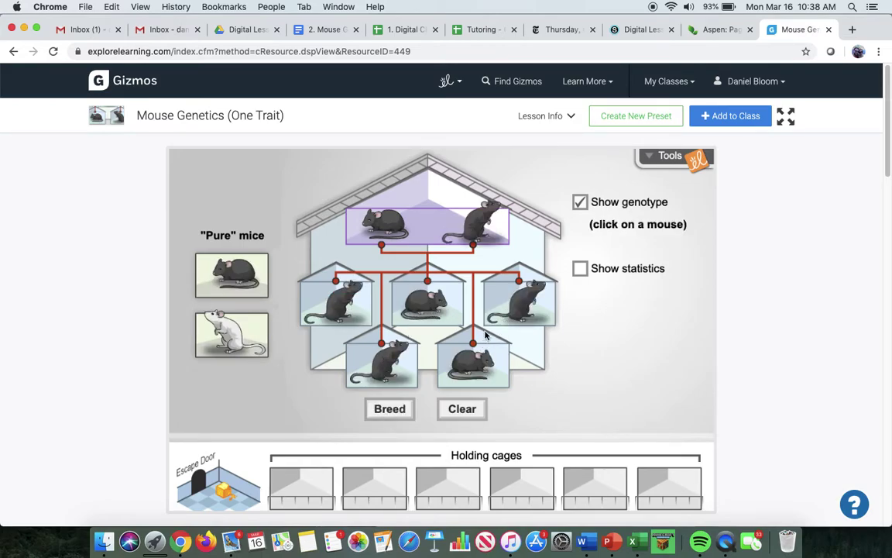
- Show statistics and keep breeding, toggling percentages, until 135 black and 0 white offspring
left_click(579, 269)
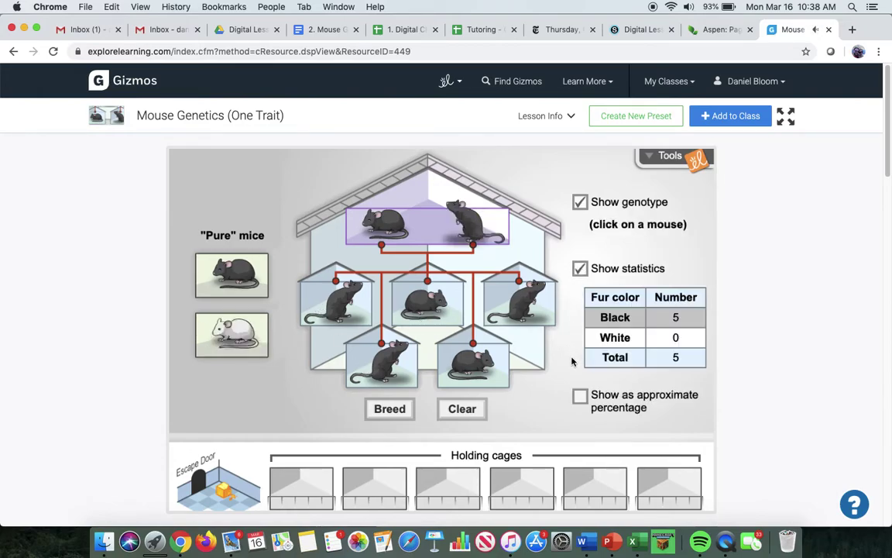
left_click(382, 415)
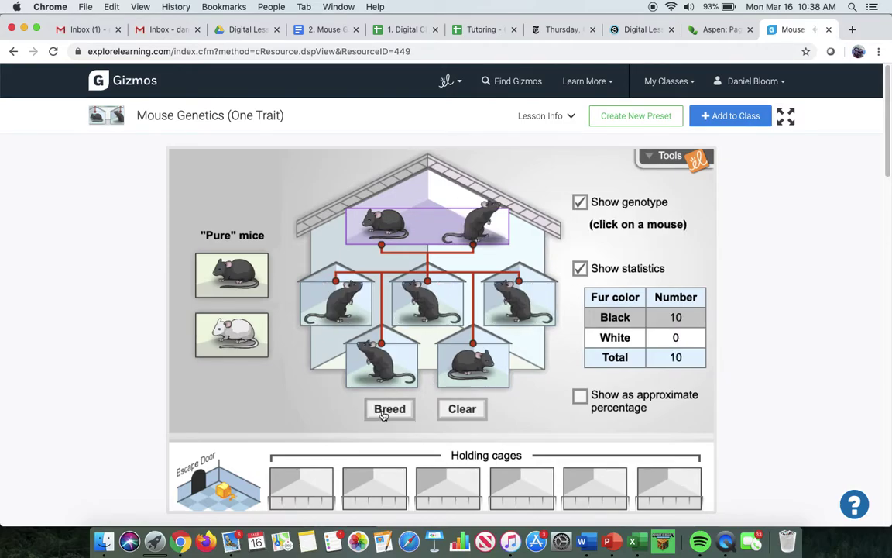
left_click(383, 415)
left_click(383, 415)
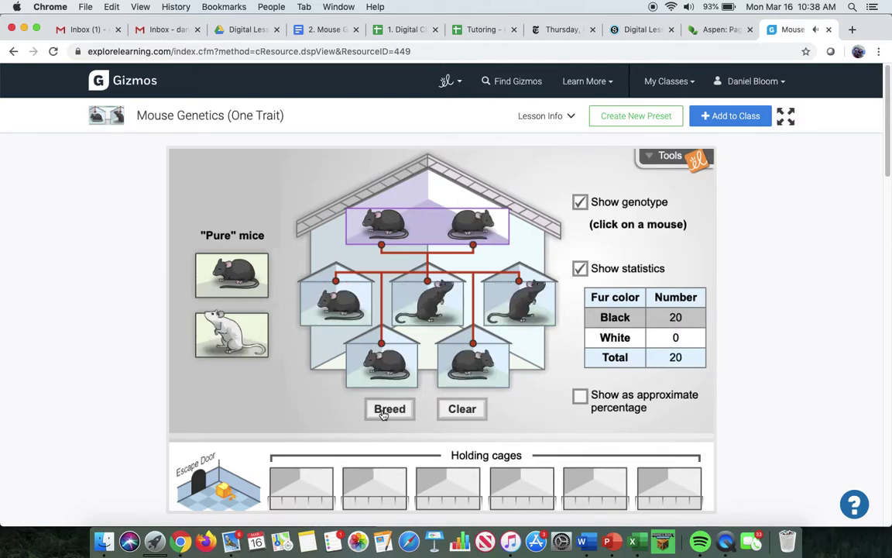
left_click(382, 415)
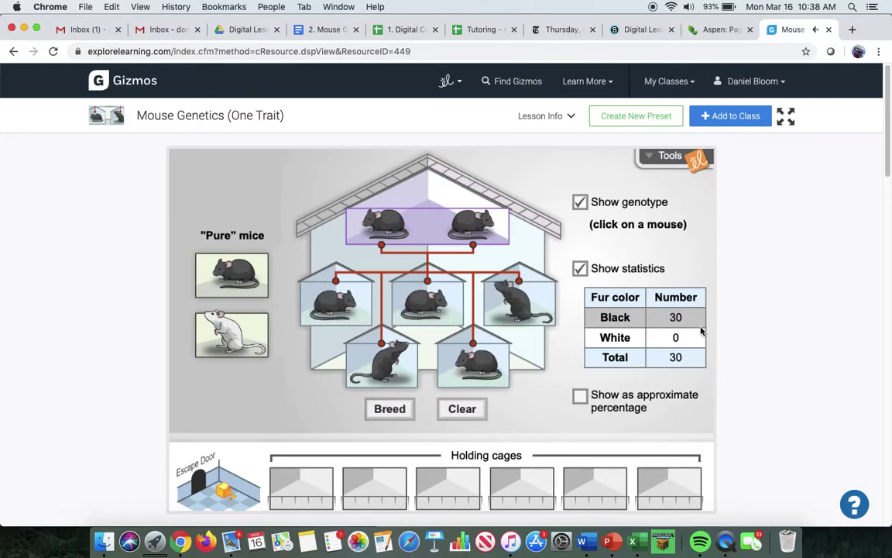
left_click(579, 397)
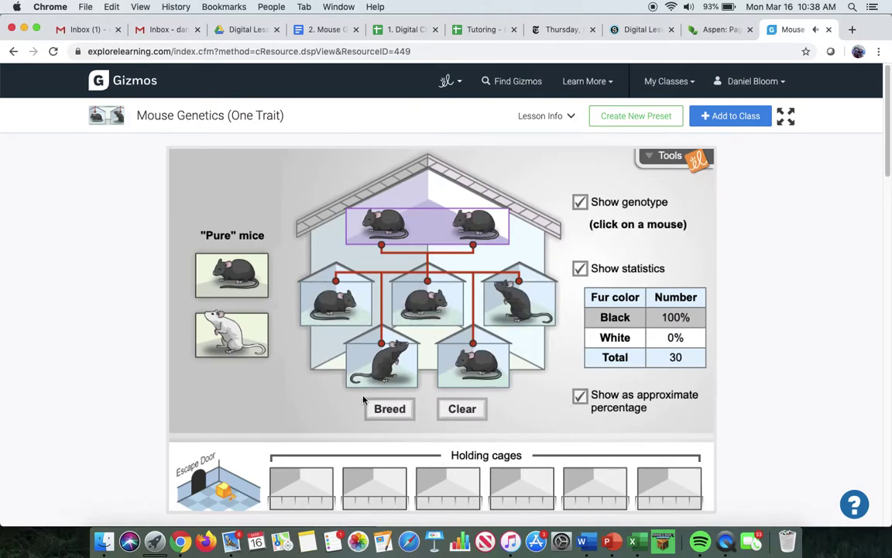
left_click(380, 415)
double_click(380, 415)
double_click(380, 415)
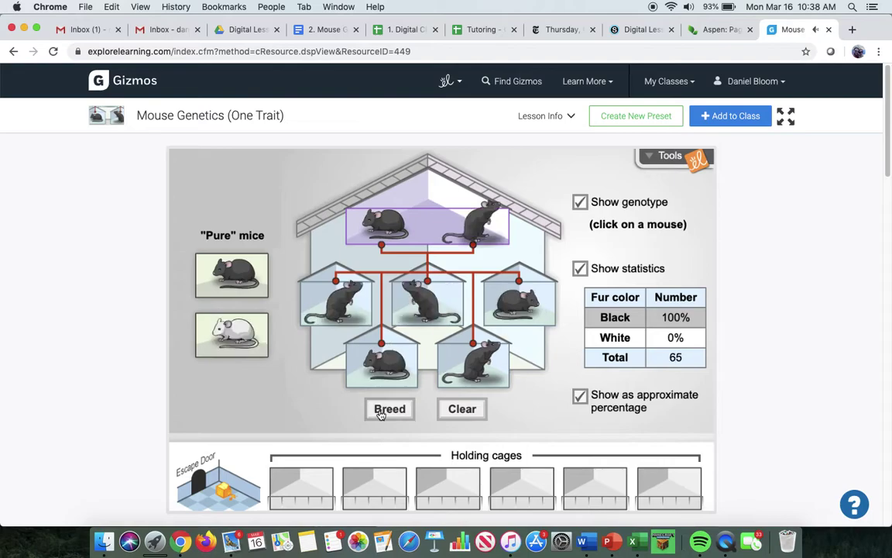
double_click(380, 415)
left_click(380, 415)
triple_click(381, 415)
double_click(380, 415)
double_click(380, 415)
triple_click(380, 415)
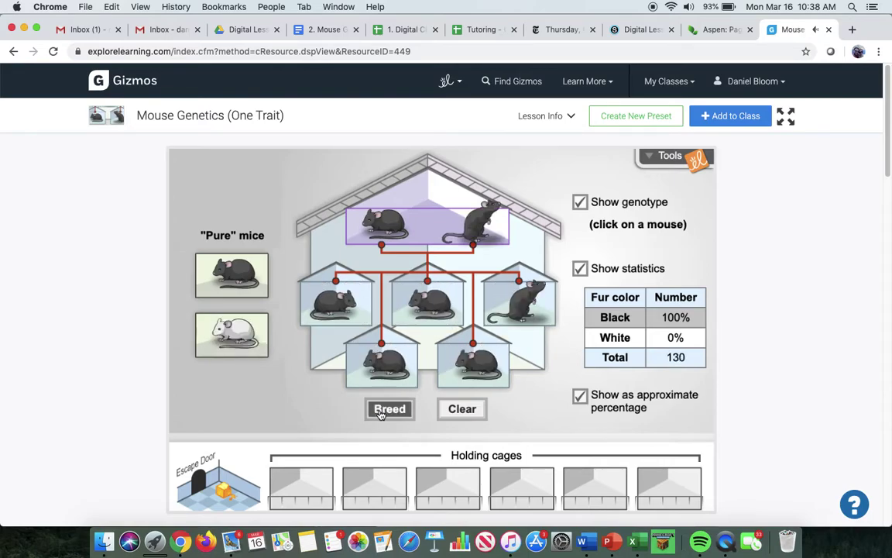
left_click(381, 415)
left_click(582, 398)
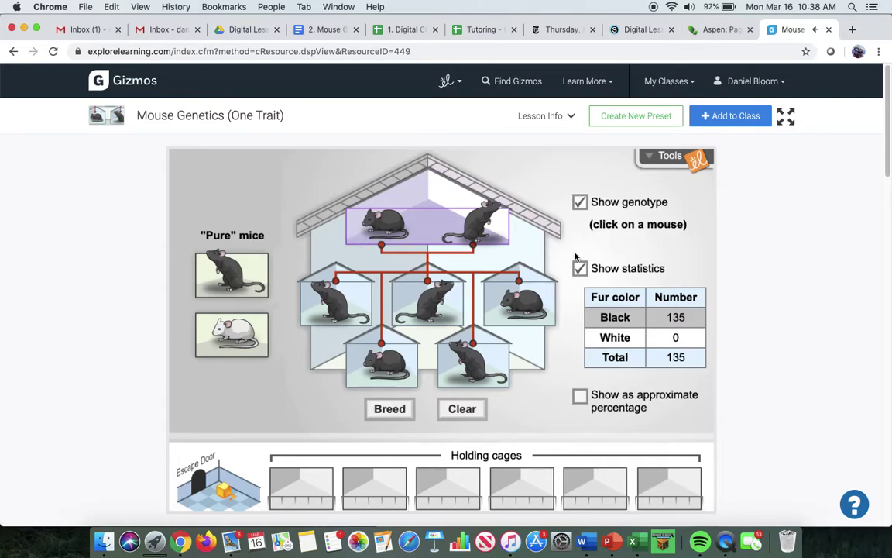
- Clear the house and breed a pure black mouse with a pure white mouse
left_click(462, 409)
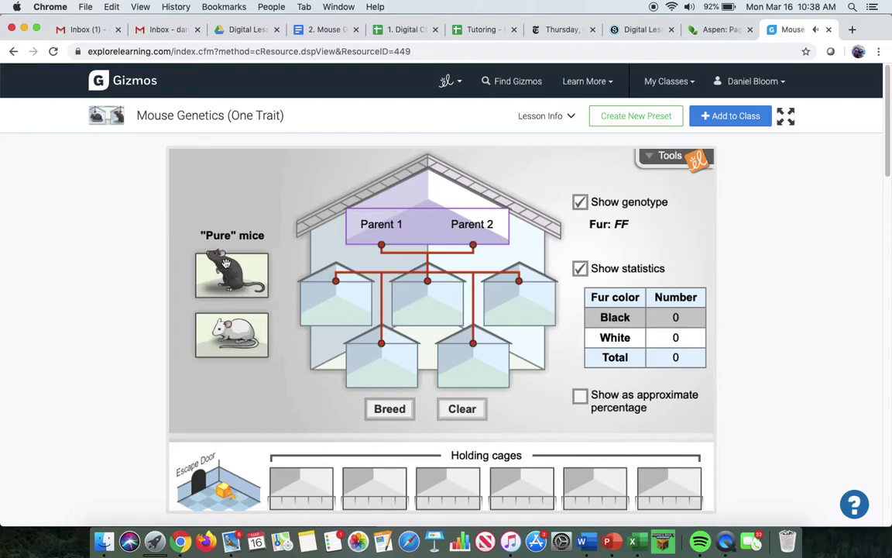
left_click_drag(217, 263, 372, 223)
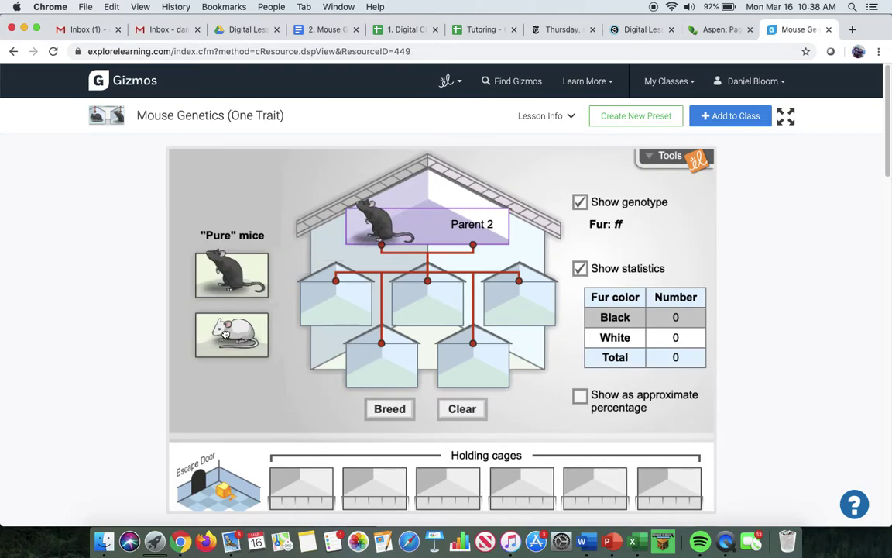
left_click_drag(213, 338, 474, 225)
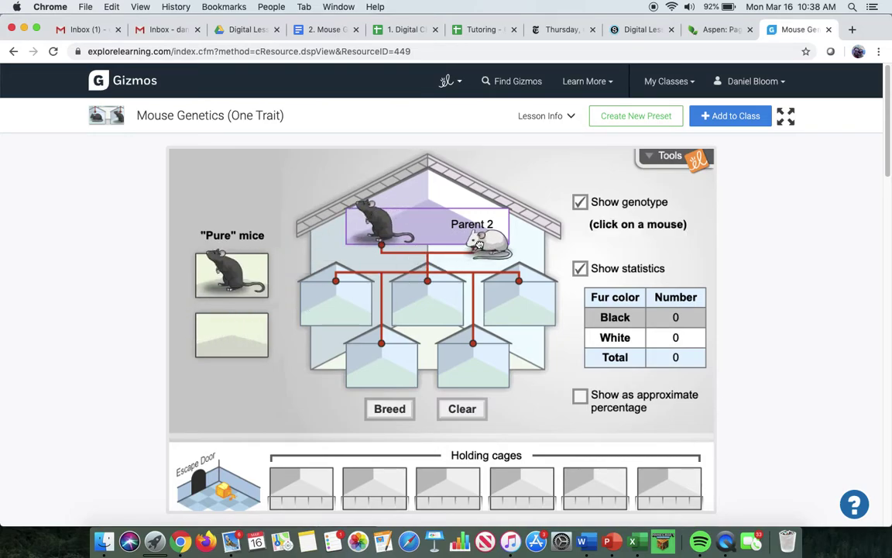
left_click(391, 410)
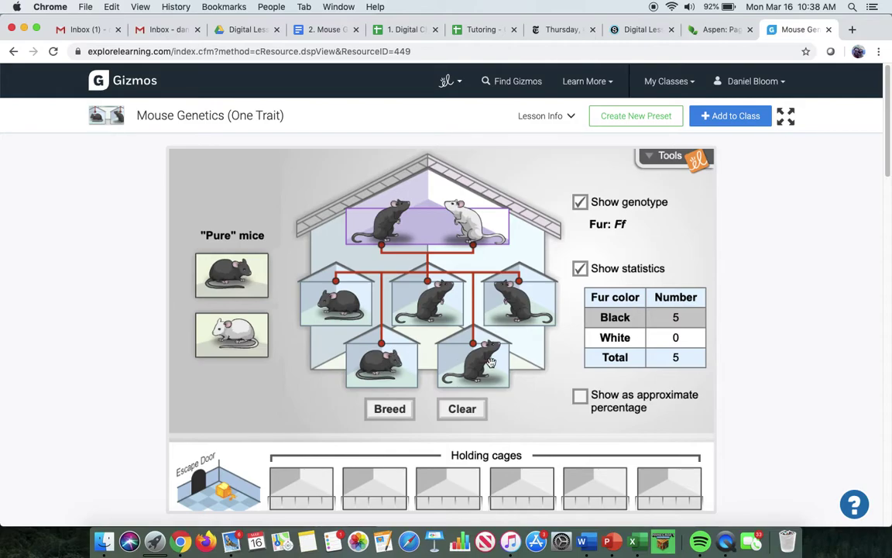
- Breed more hybrid litters, briefly viewing the results as percentages before returning to counts
left_click(390, 409)
left_click(390, 409)
double_click(389, 408)
double_click(389, 408)
left_click(390, 409)
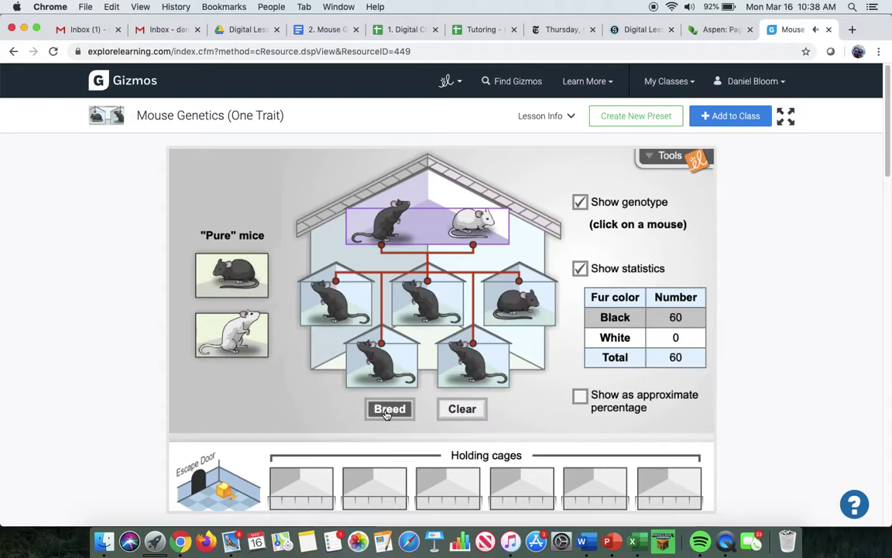
double_click(389, 409)
left_click(582, 397)
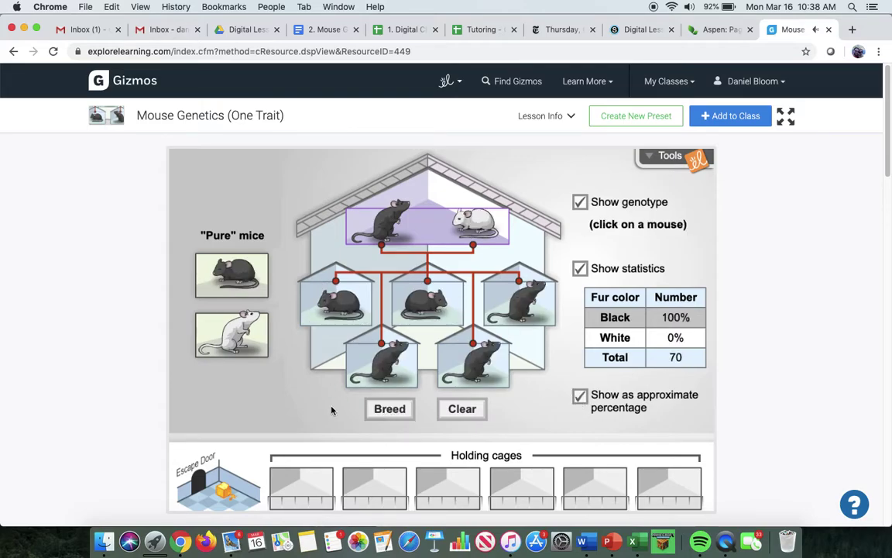
double_click(380, 410)
double_click(380, 410)
triple_click(379, 410)
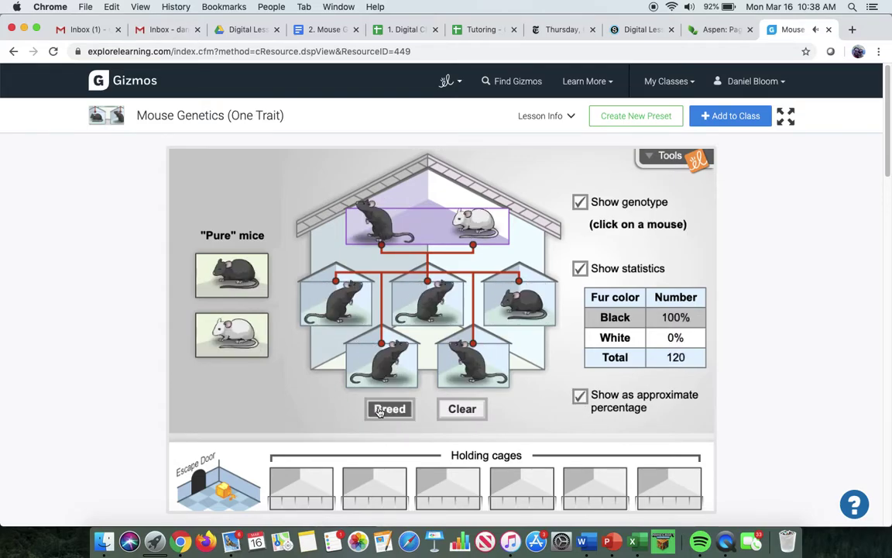
triple_click(380, 410)
left_click(582, 397)
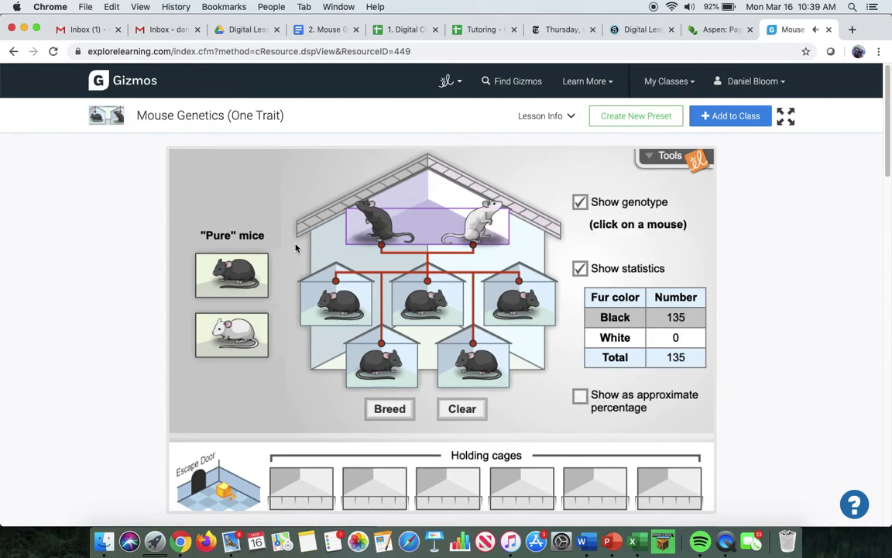
- Move three black Ff offspring into holding cages 1–3, then clear the breeding house
left_click(335, 311)
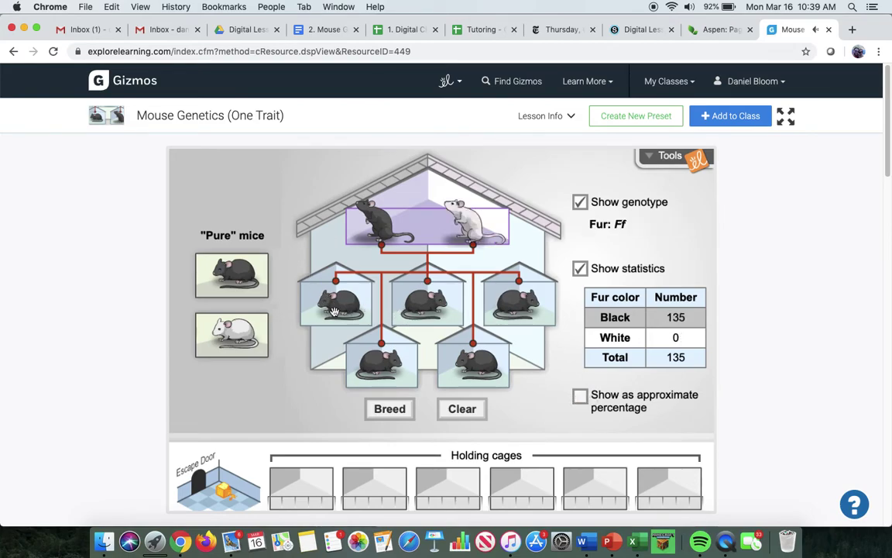
left_click_drag(334, 311, 302, 486)
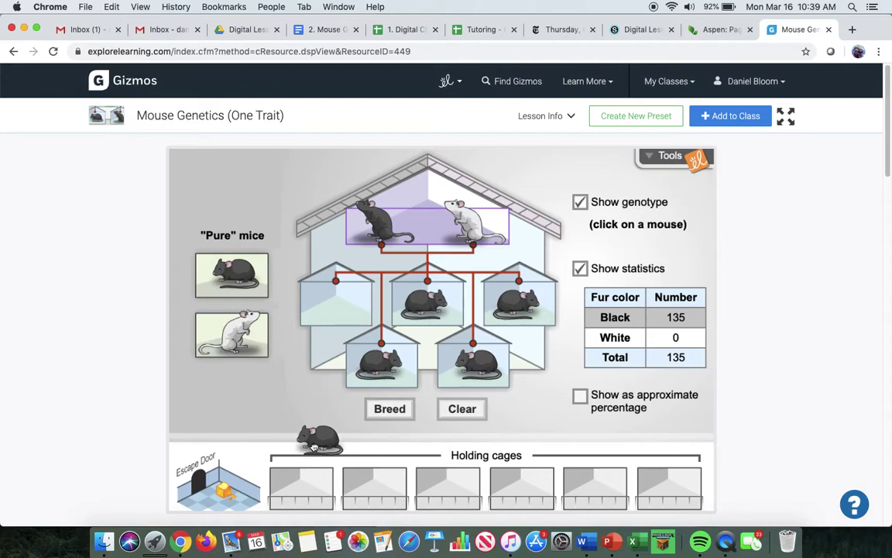
left_click_drag(384, 345, 374, 487)
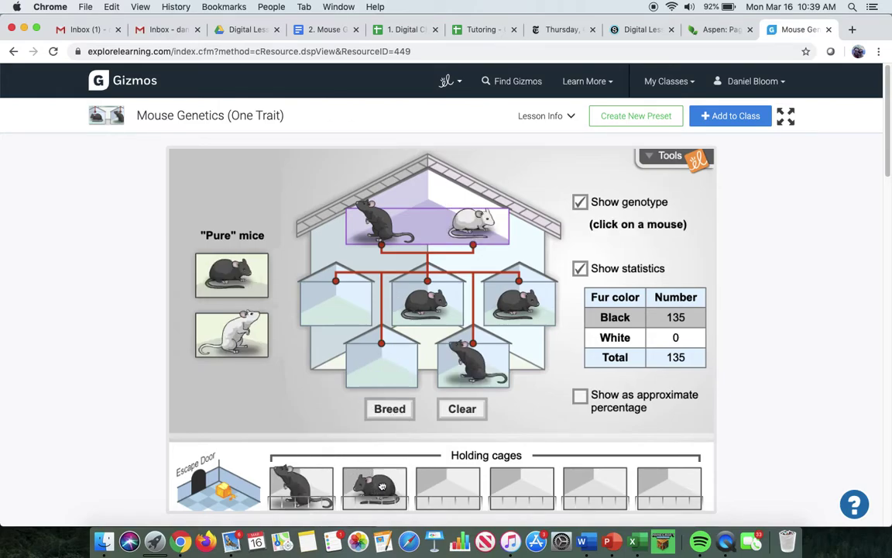
left_click(427, 298)
left_click_drag(426, 298, 426, 487)
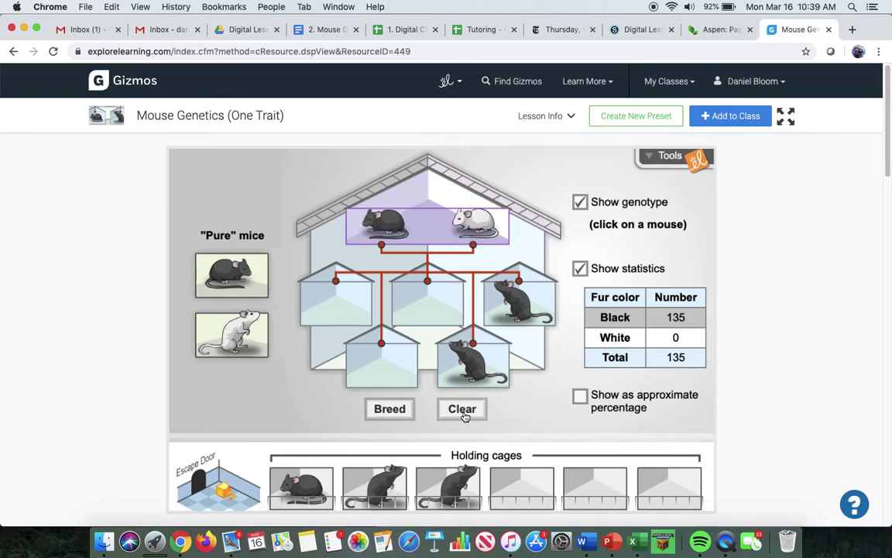
left_click(463, 410)
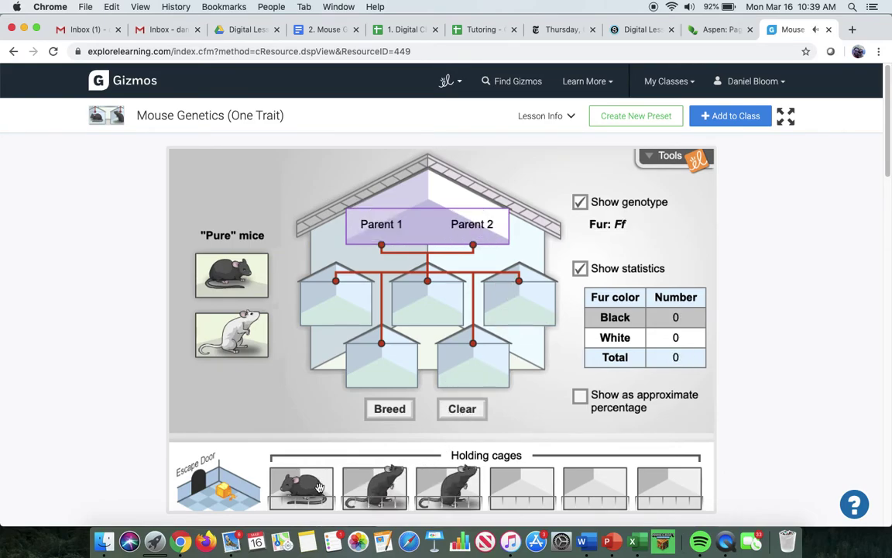
mouse_move(383, 224)
mouse_move(301, 487)
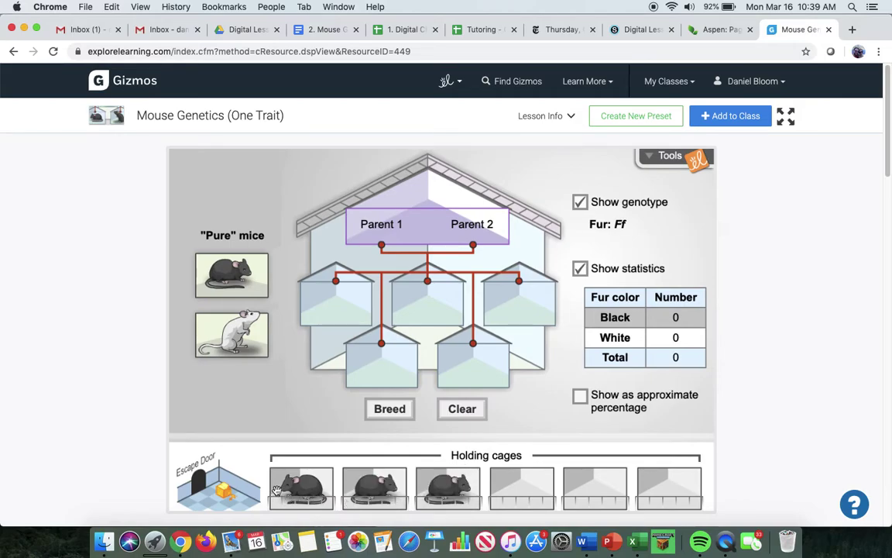
- Cross the held Ff black mouse with a white mouse, breeding to 35 black and 35 white of 70
left_click_drag(276, 491, 374, 225)
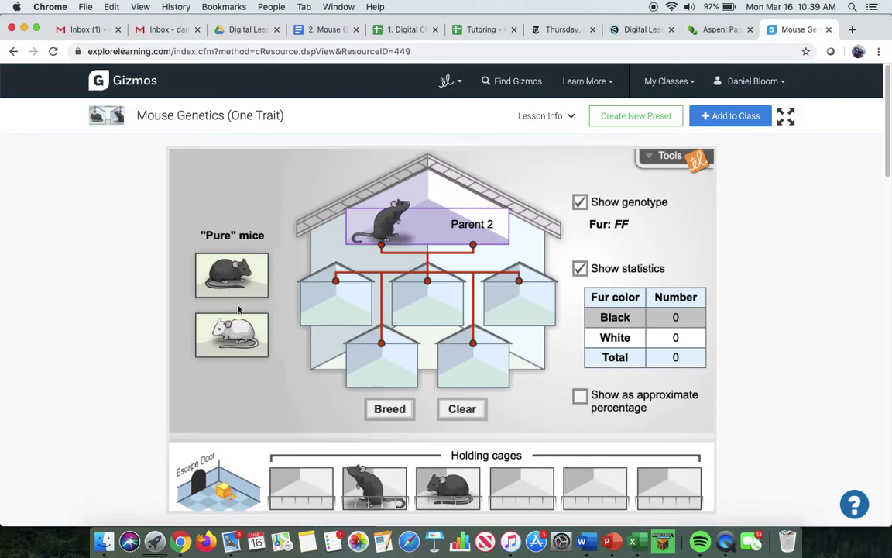
left_click_drag(216, 303, 481, 223)
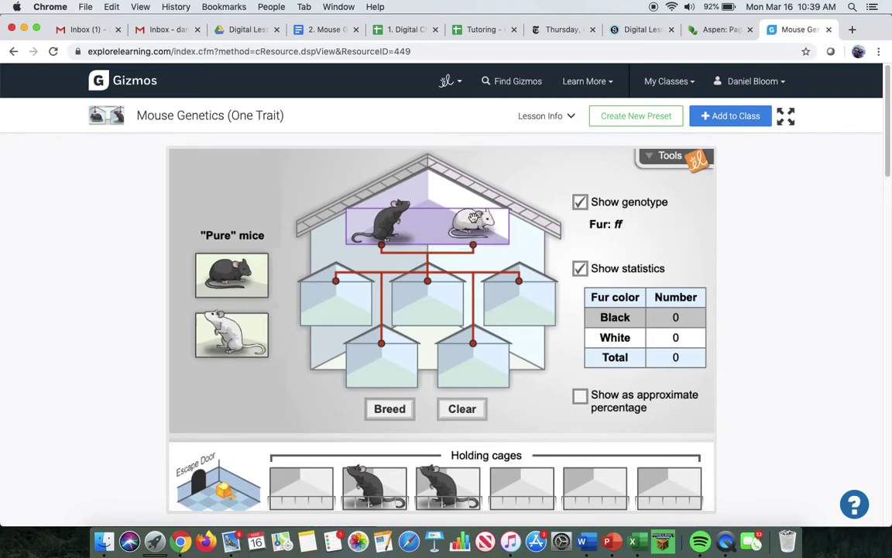
left_click(391, 414)
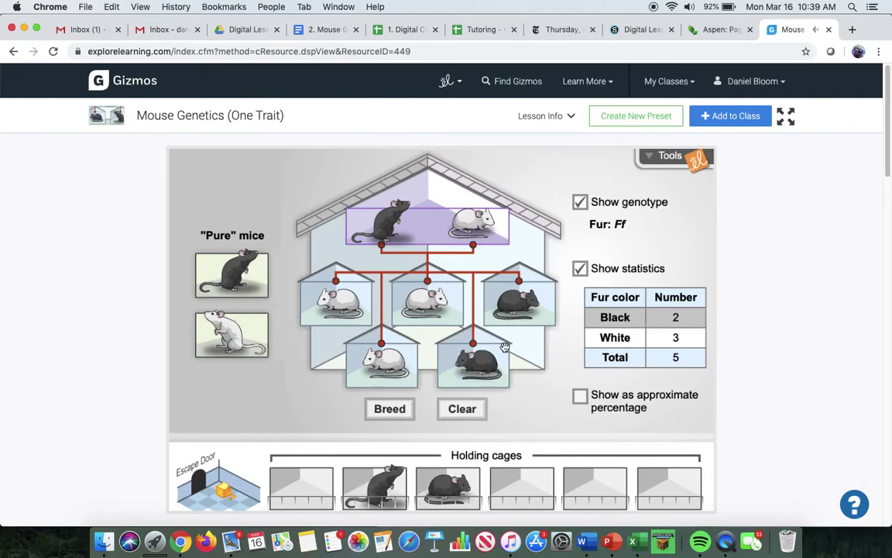
left_click(400, 409)
left_click(395, 408)
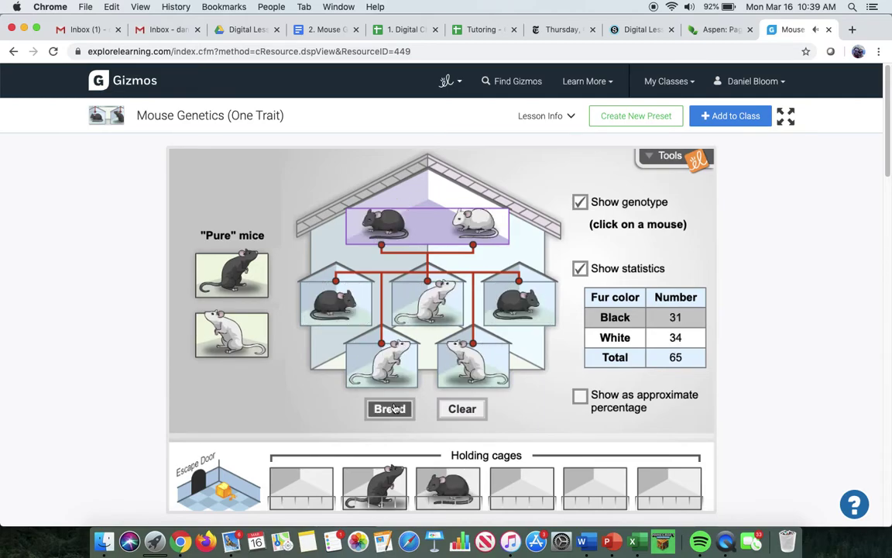
left_click(395, 408)
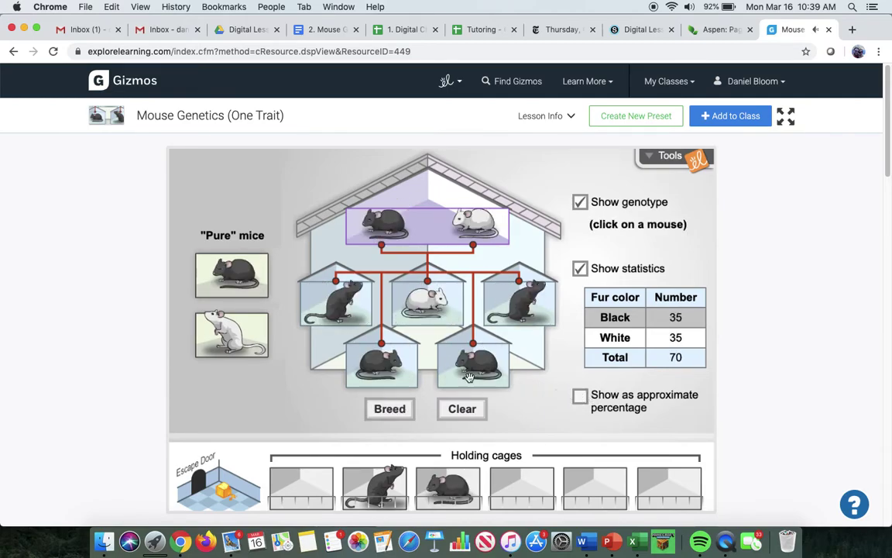
- Show percentages and breed up to 215 offspring, about 47% black and 53% white
left_click(579, 395)
left_click(399, 408)
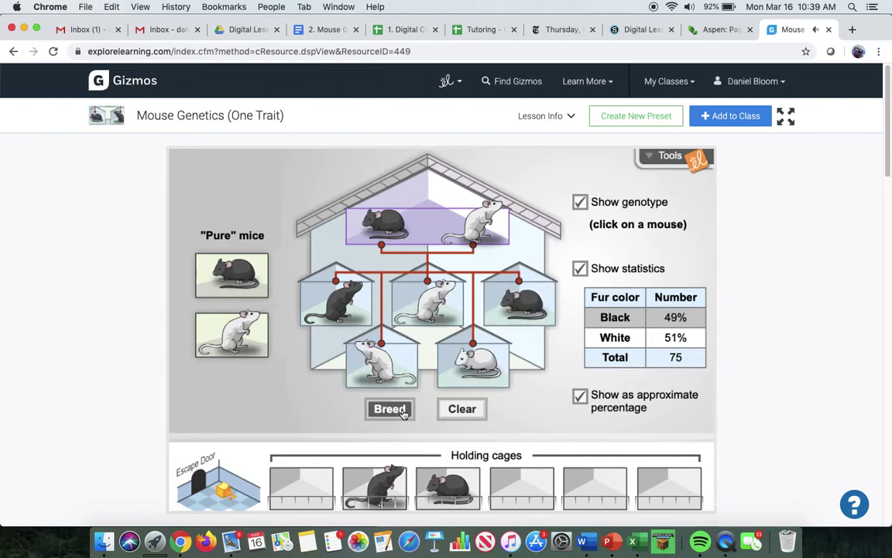
left_click(399, 409)
left_click(402, 412)
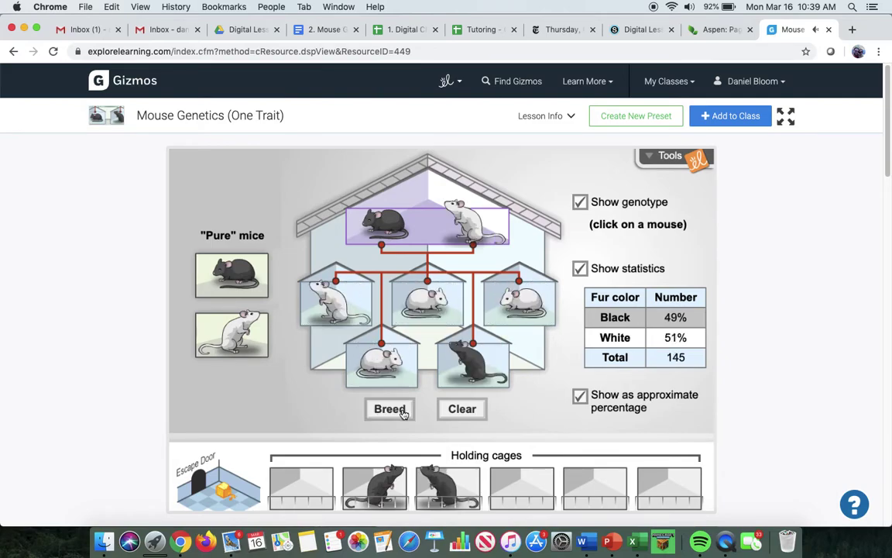
left_click(403, 412)
left_click(403, 412)
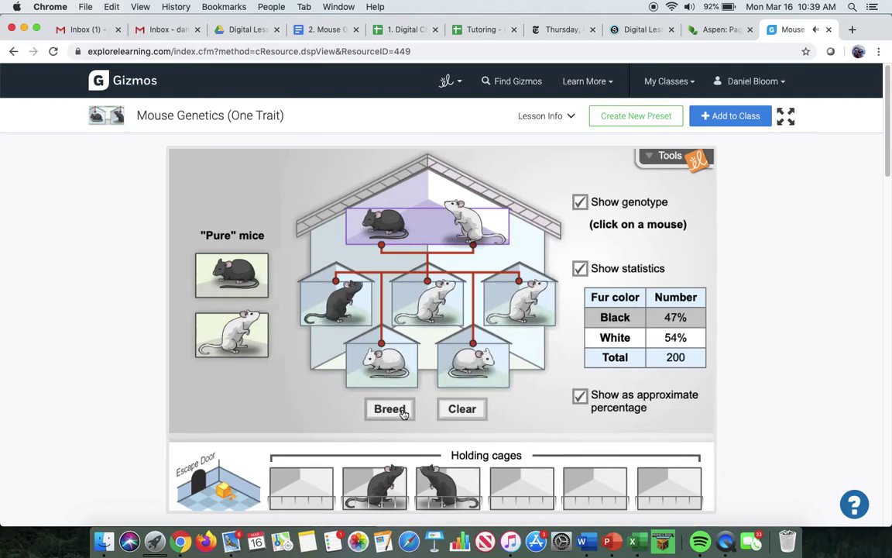
- Hold a black offspring in cage 4 and a white one in cage 5; send a held black mouse out the escape door
left_click(432, 299)
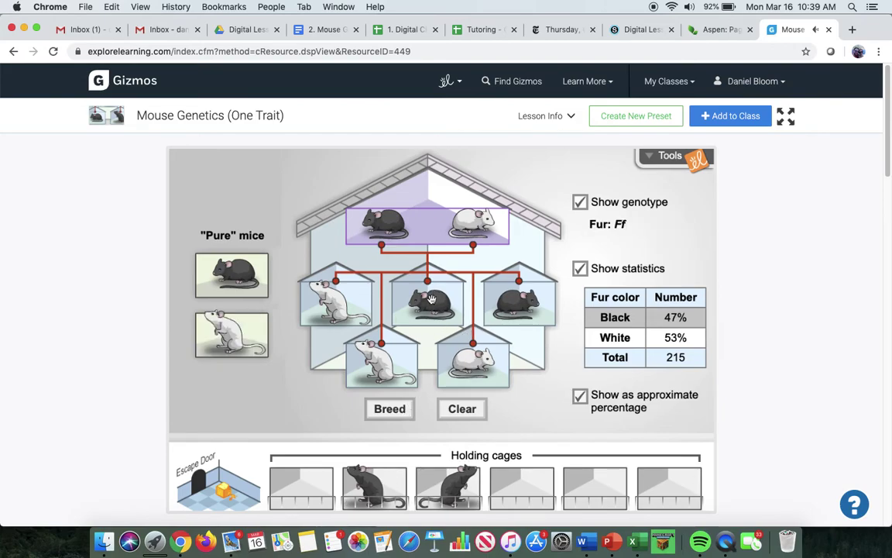
left_click_drag(431, 302, 521, 480)
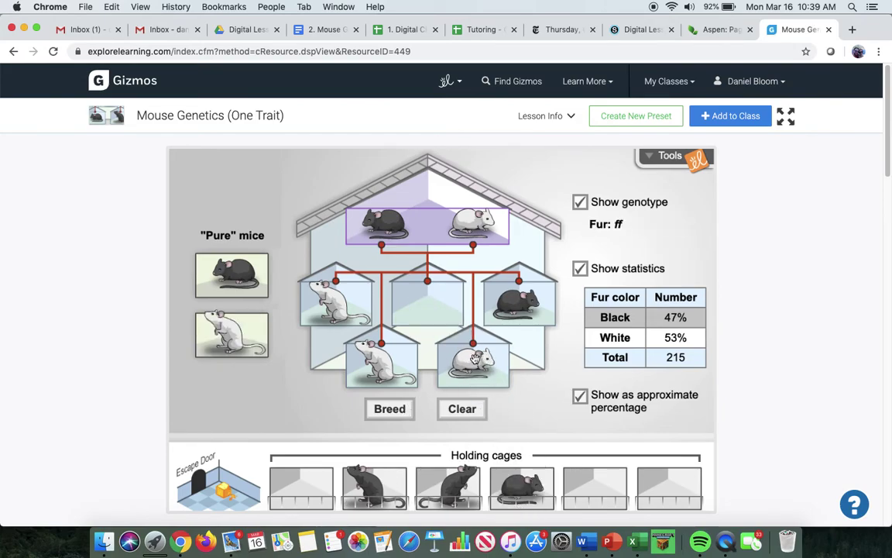
left_click_drag(473, 360, 577, 484)
left_click(595, 486)
left_click(521, 484)
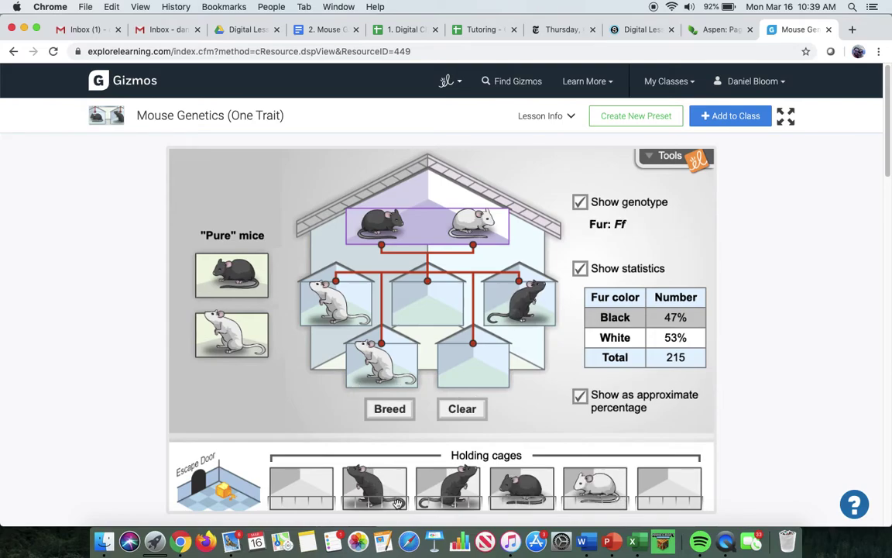
left_click(594, 486)
left_click(368, 488)
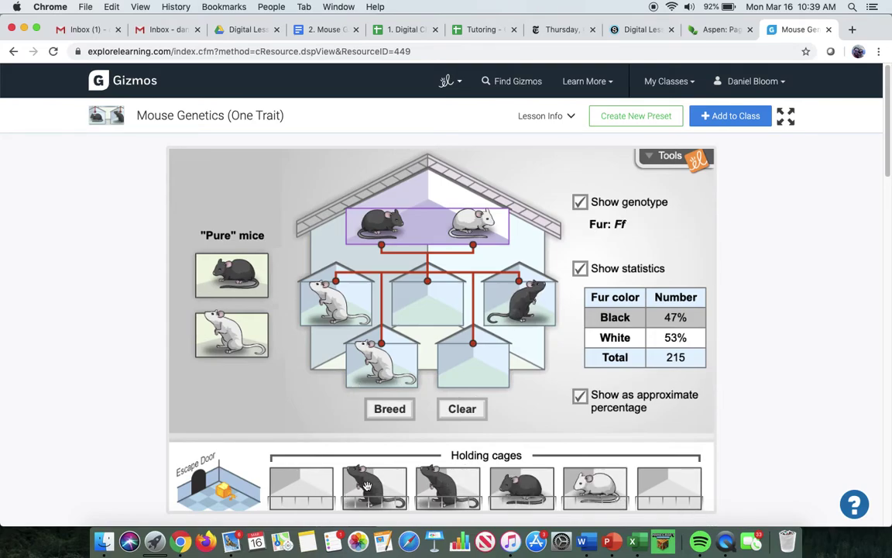
left_click_drag(368, 486, 214, 489)
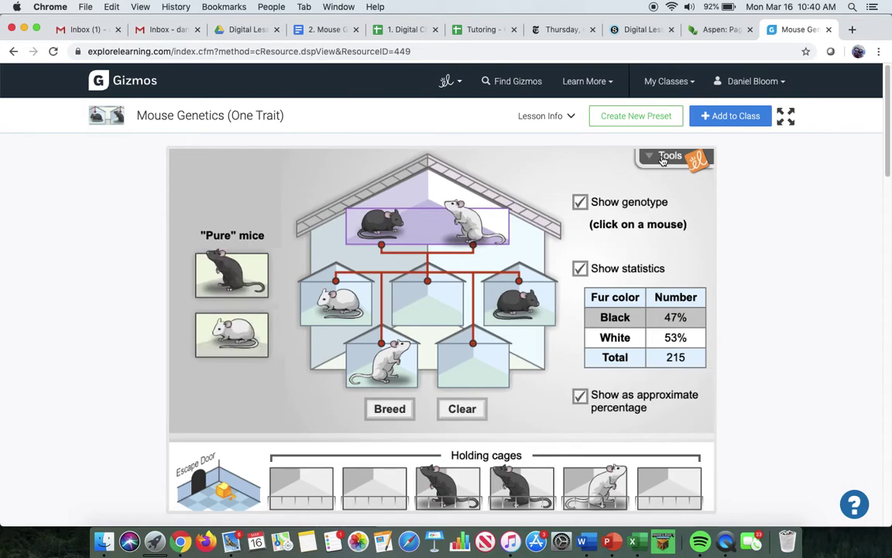
- Capture a screenshot of the 215-offspring, 47% black / 53% white results and close the preview
left_click(663, 160)
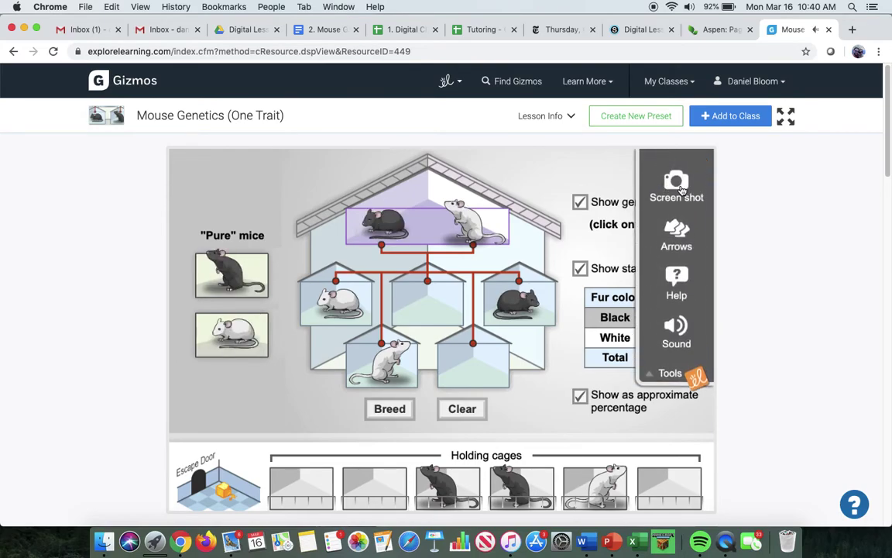
left_click(679, 186)
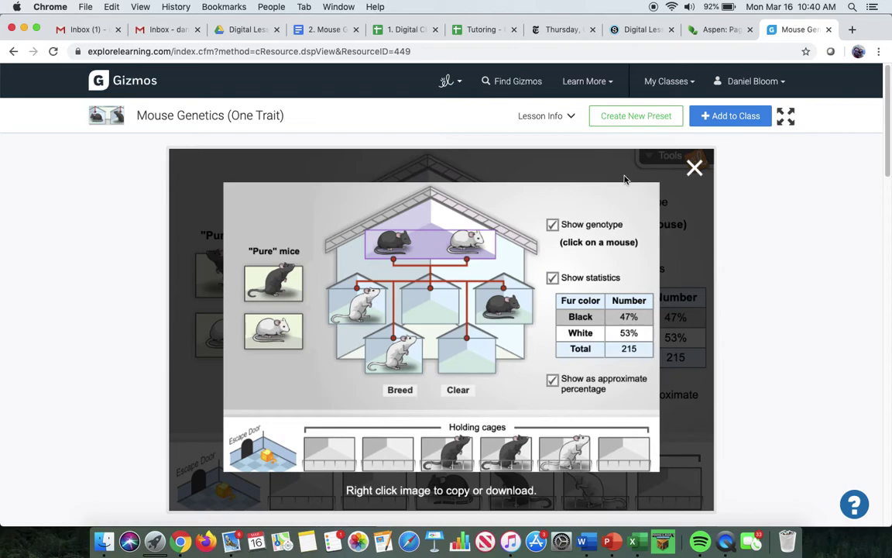
left_click(695, 168)
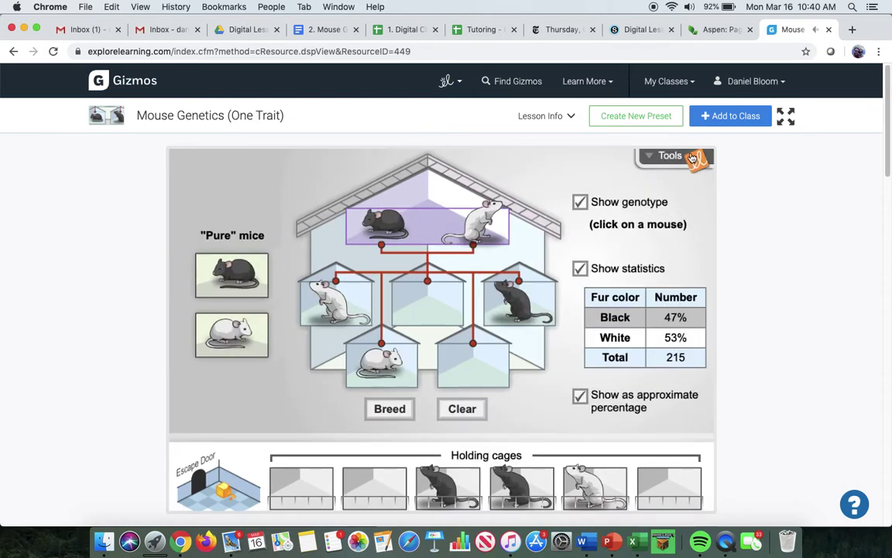
left_click(670, 156)
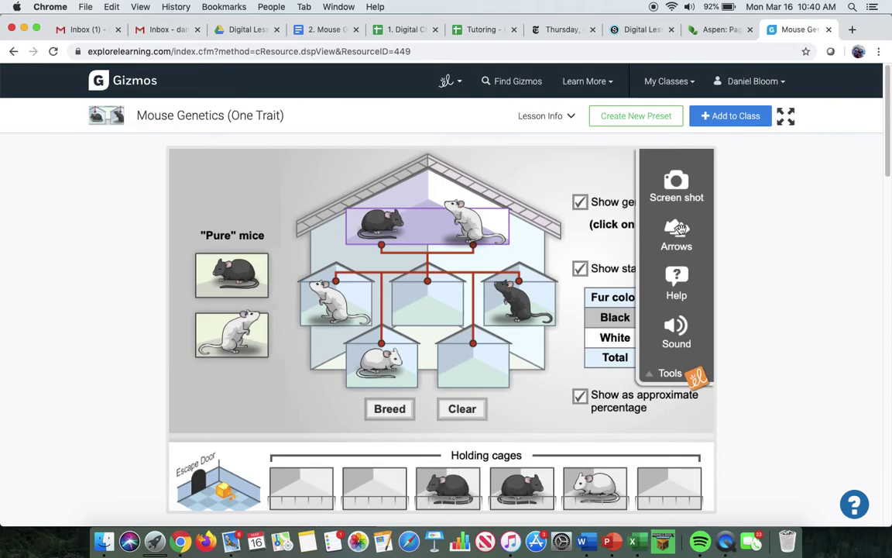
- Place a green arrow at the pure white mouse and a purple arrow beside the statistics Total row
left_click(678, 228)
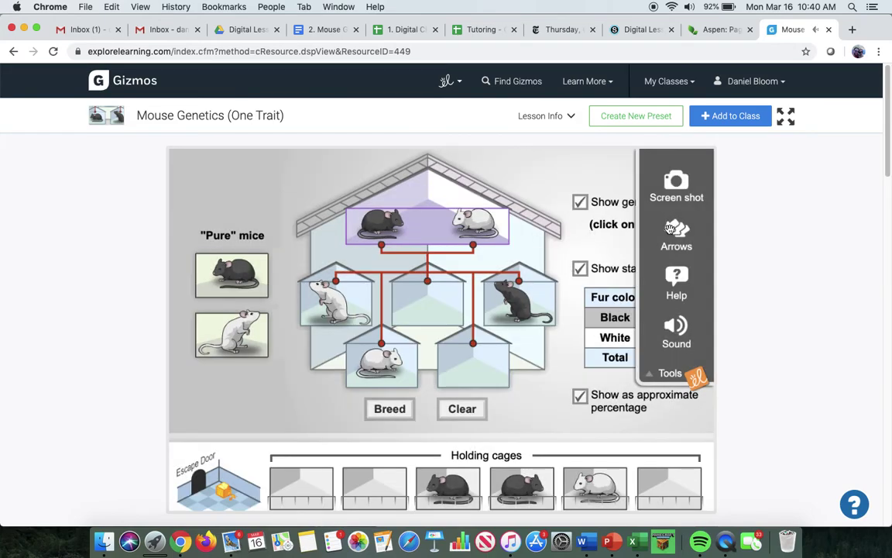
mouse_move(676, 228)
left_mouse_down()
mouse_move(525, 235)
mouse_move(581, 316)
left_mouse_up()
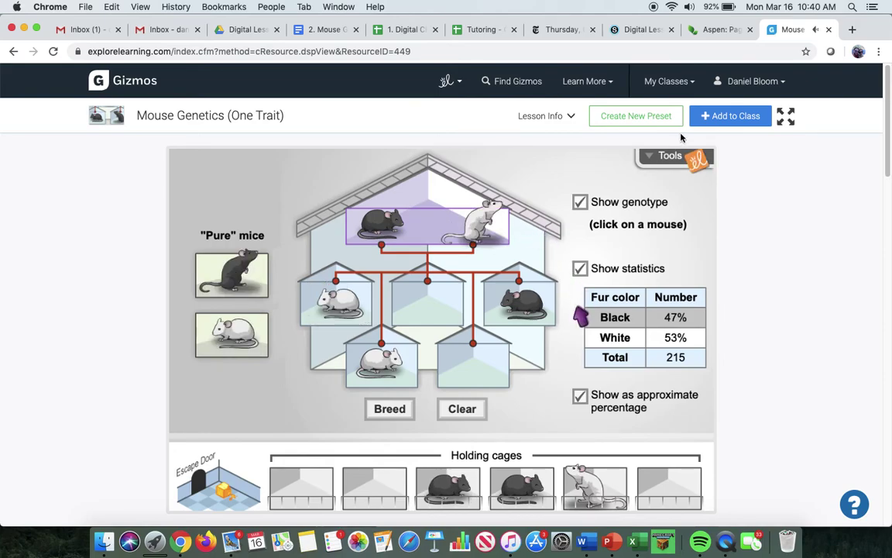
left_click(668, 157)
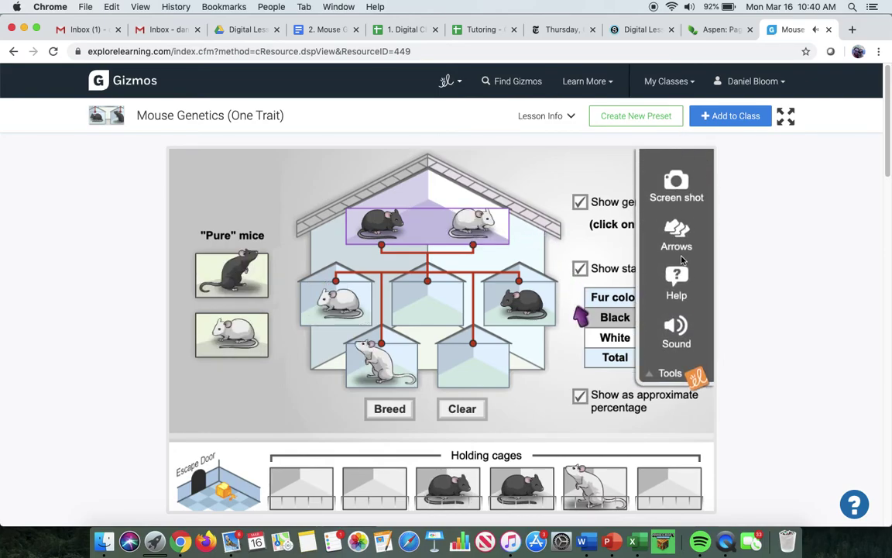
mouse_move(676, 229)
left_mouse_down()
mouse_move(504, 264)
mouse_move(291, 334)
left_mouse_up()
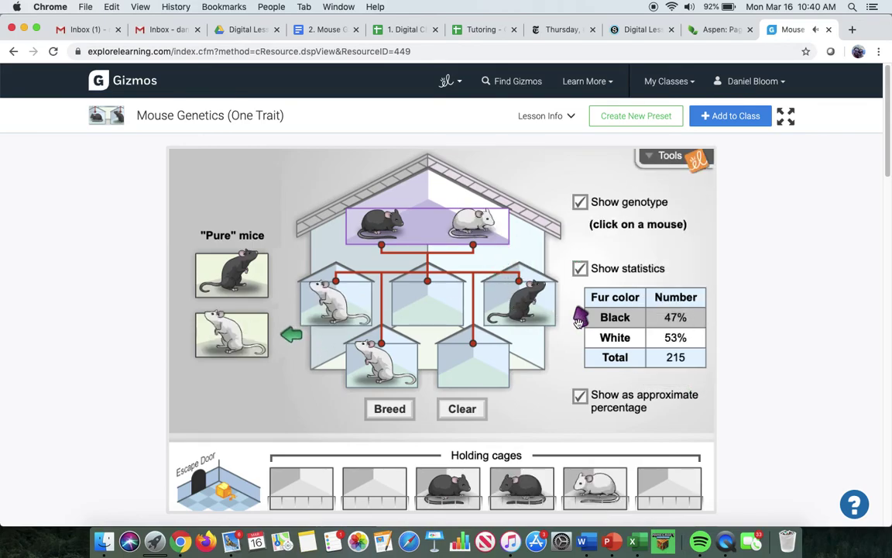
mouse_move(581, 321)
left_mouse_down()
mouse_move(570, 253)
mouse_move(573, 350)
left_mouse_up()
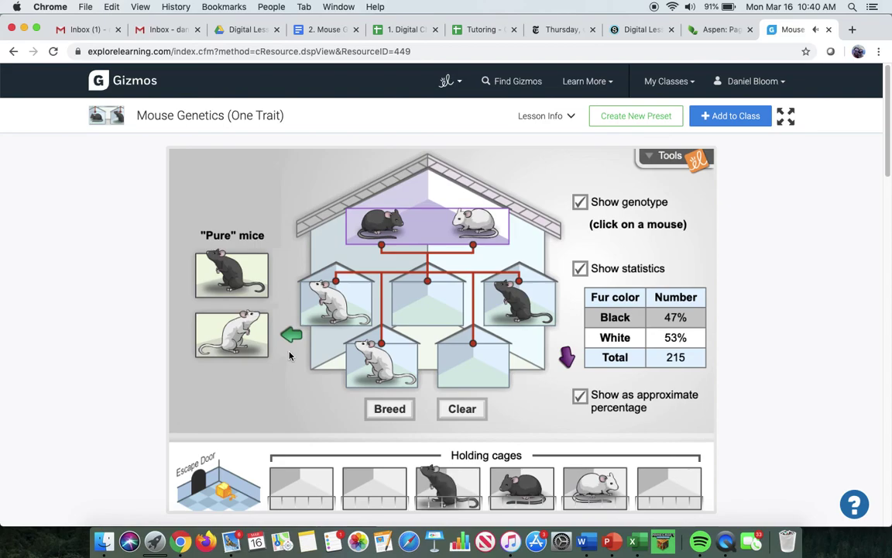
left_click(337, 306)
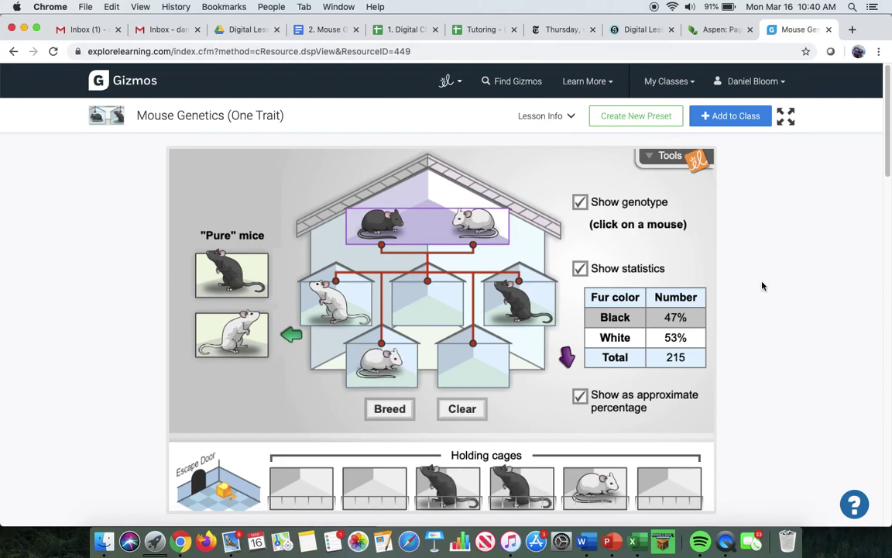